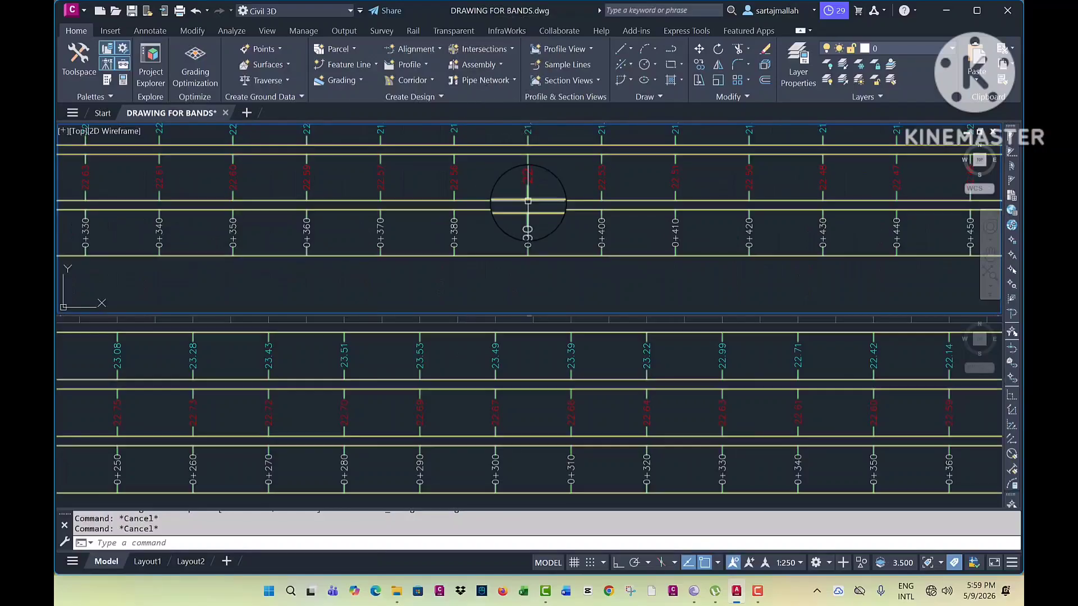
Open the geometry editing tools for the blue VC 2 design profile in the profile view.
middle_click_drag(530, 209, 814, 217)
middle_click_drag(401, 222, 621, 241)
scroll(621, 240, "down", 5)
middle_click_drag(549, 247, 528, 292)
scroll(531, 224, "down", 3)
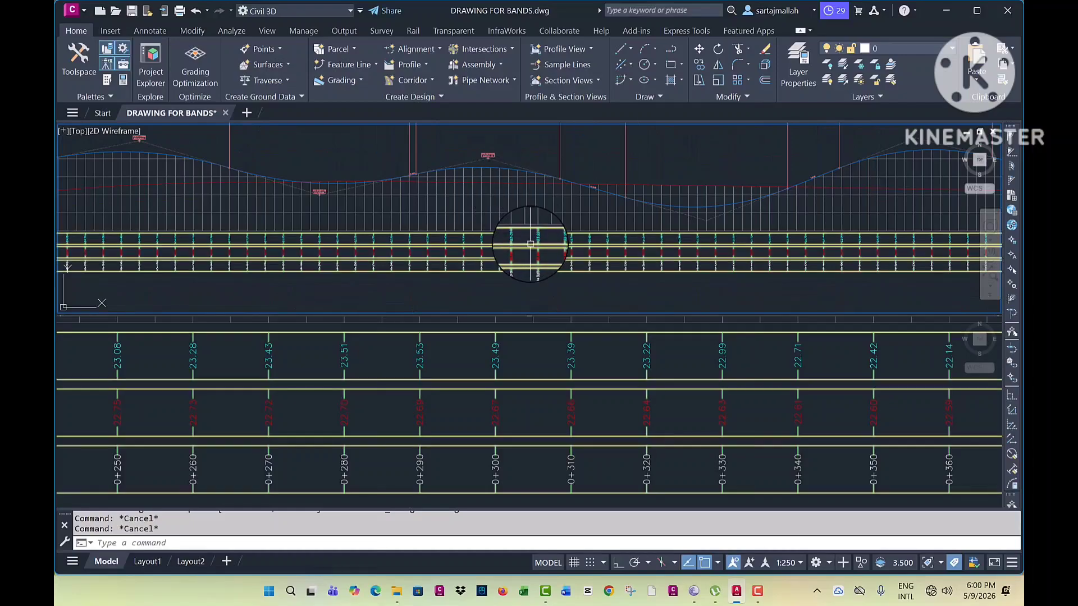
middle_click_drag(513, 180, 553, 179)
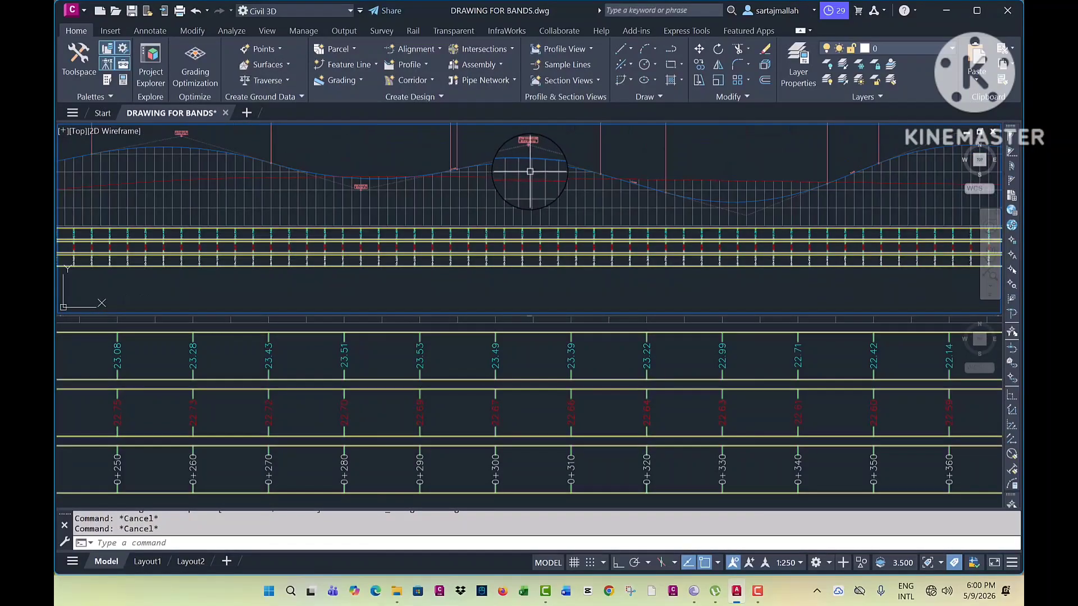
scroll(540, 170, "down", 4)
scroll(538, 171, "up", 4)
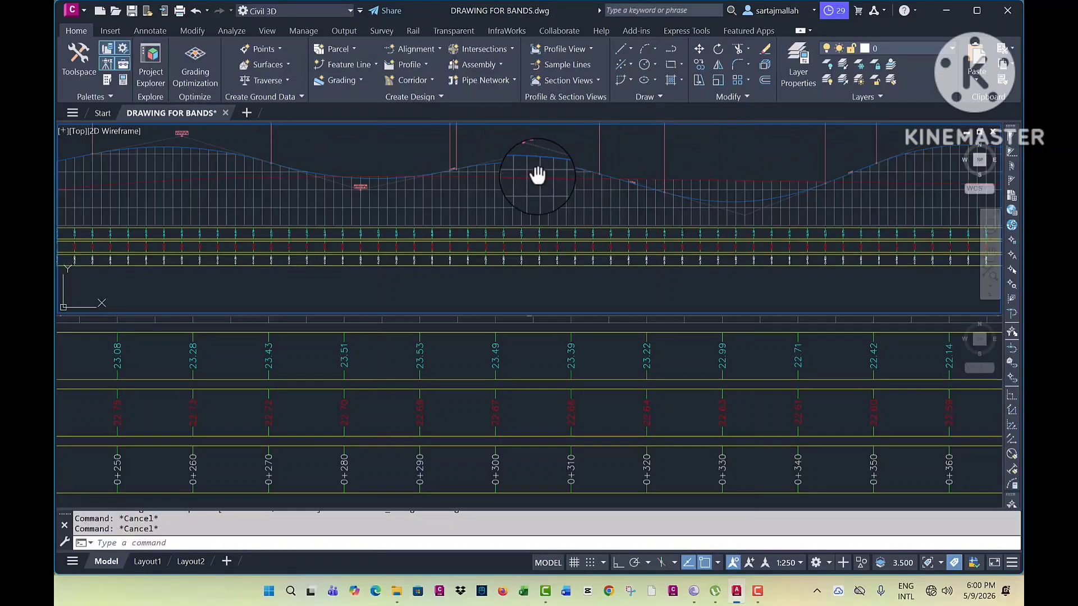
scroll(530, 180, "down", 2)
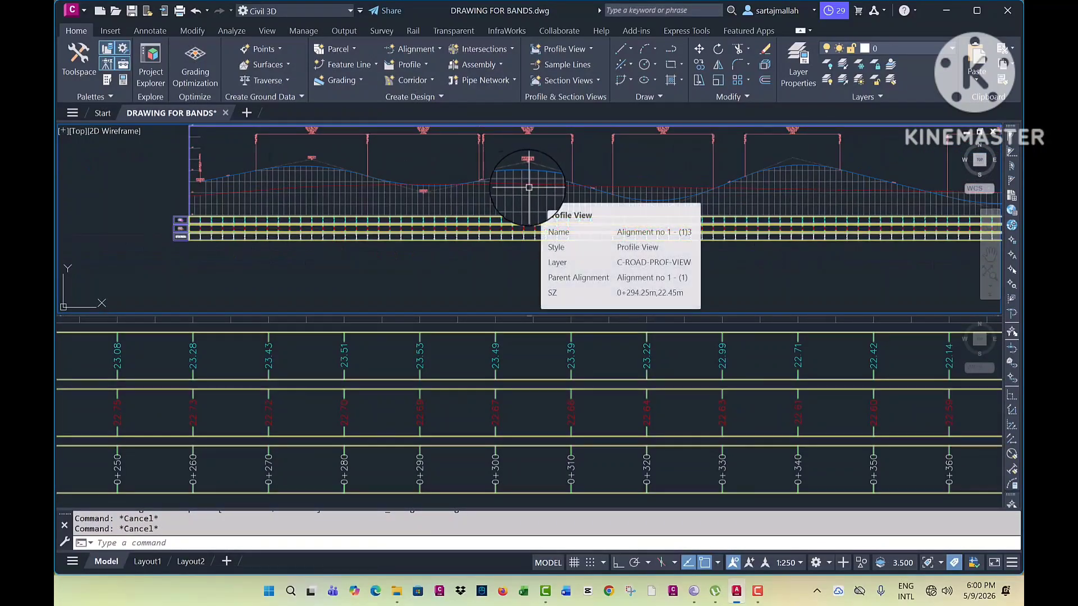
middle_click_drag(533, 190, 467, 202)
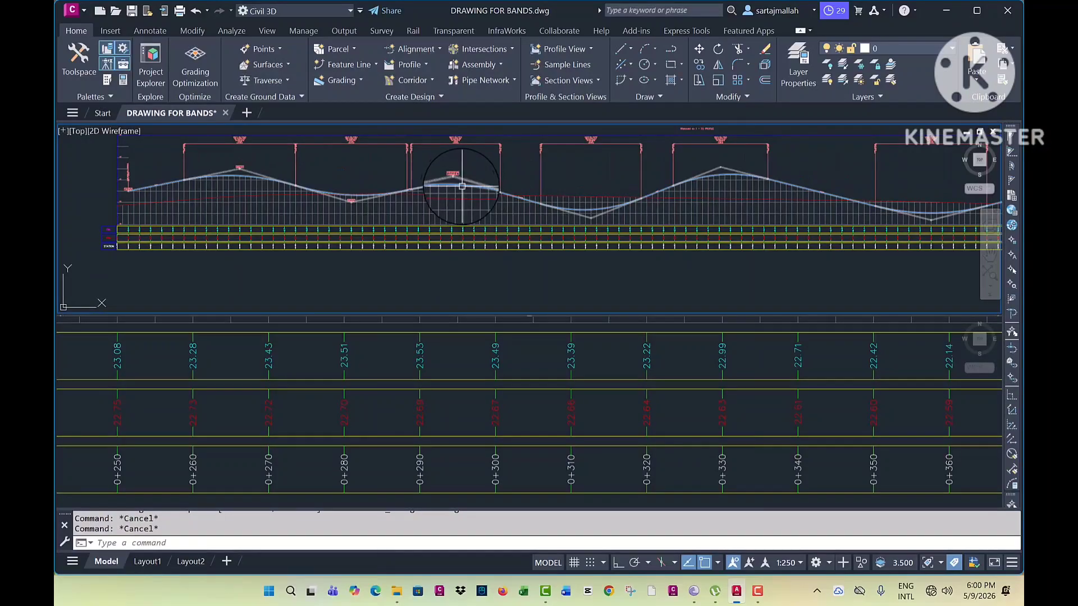
left_click(457, 186)
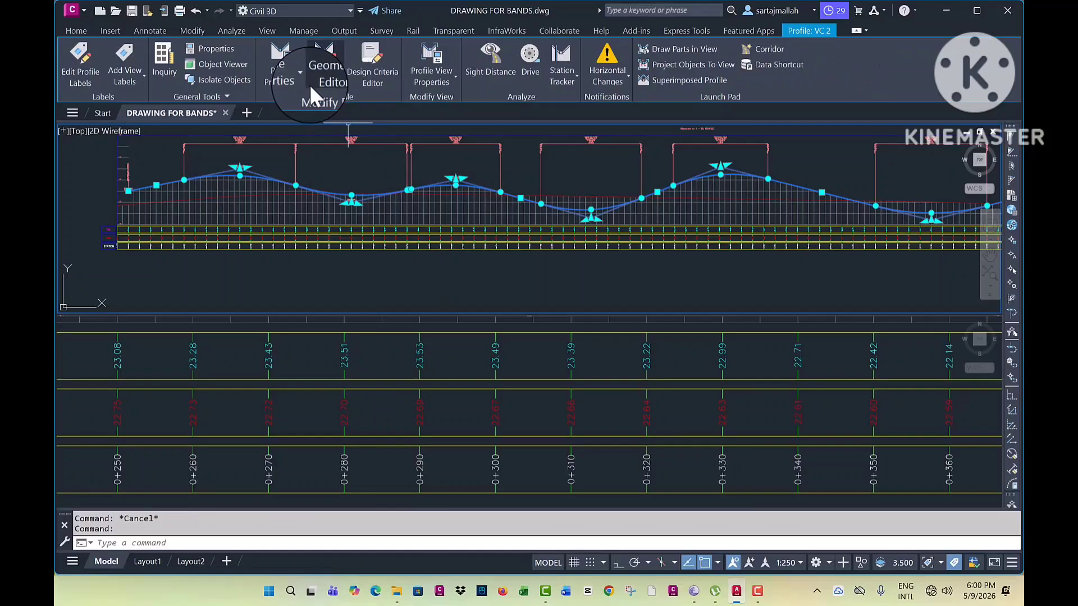
left_click(324, 66)
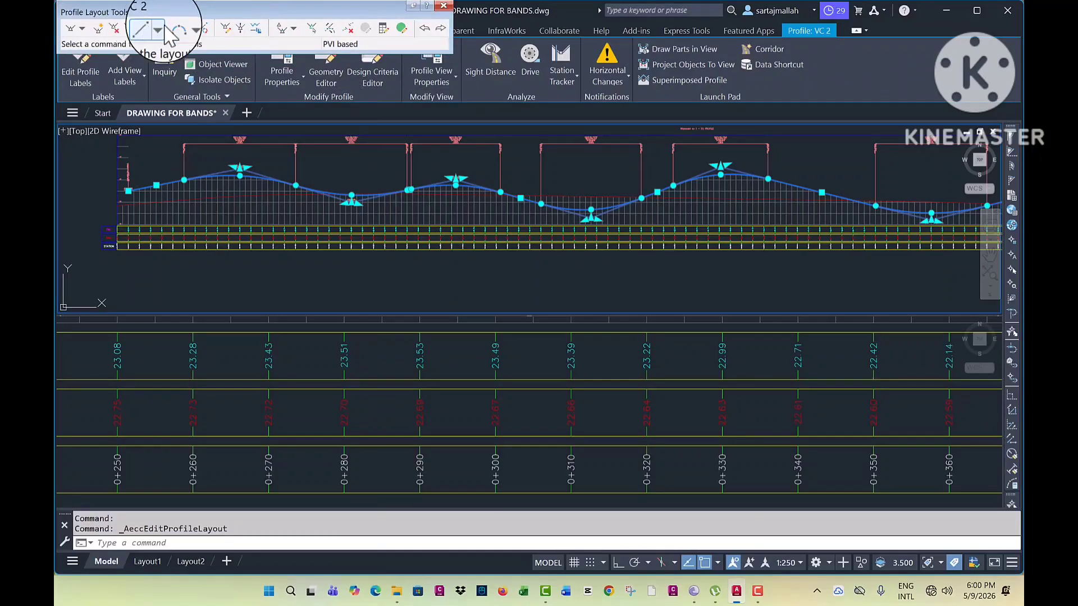
Lower all PVIs of the VC 2 profile with an elevation change of -1.53 m.
left_click(241, 29)
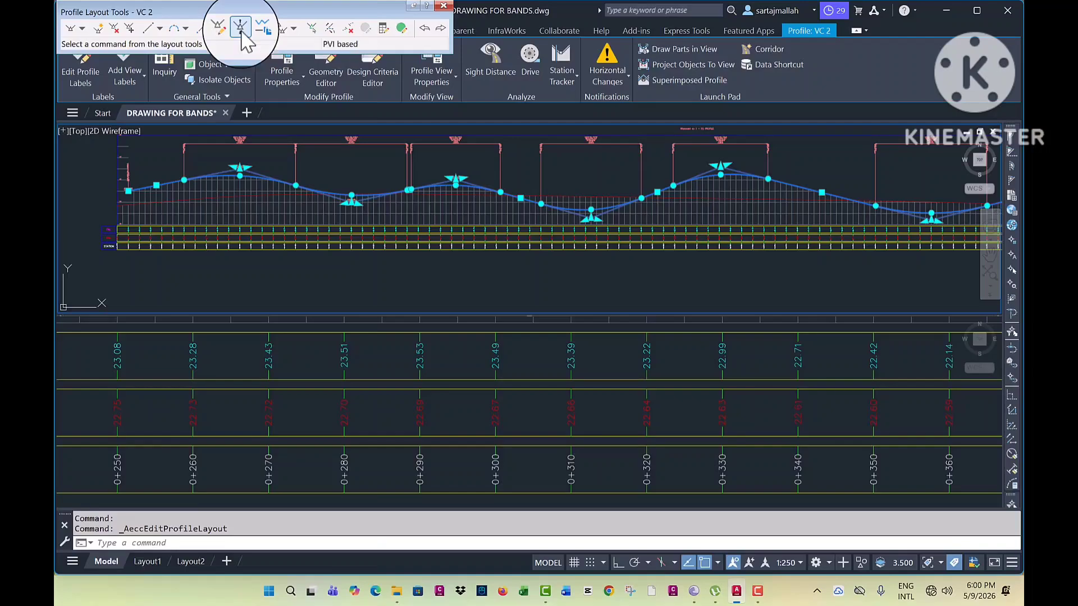
left_click_drag(239, 108, 204, 109)
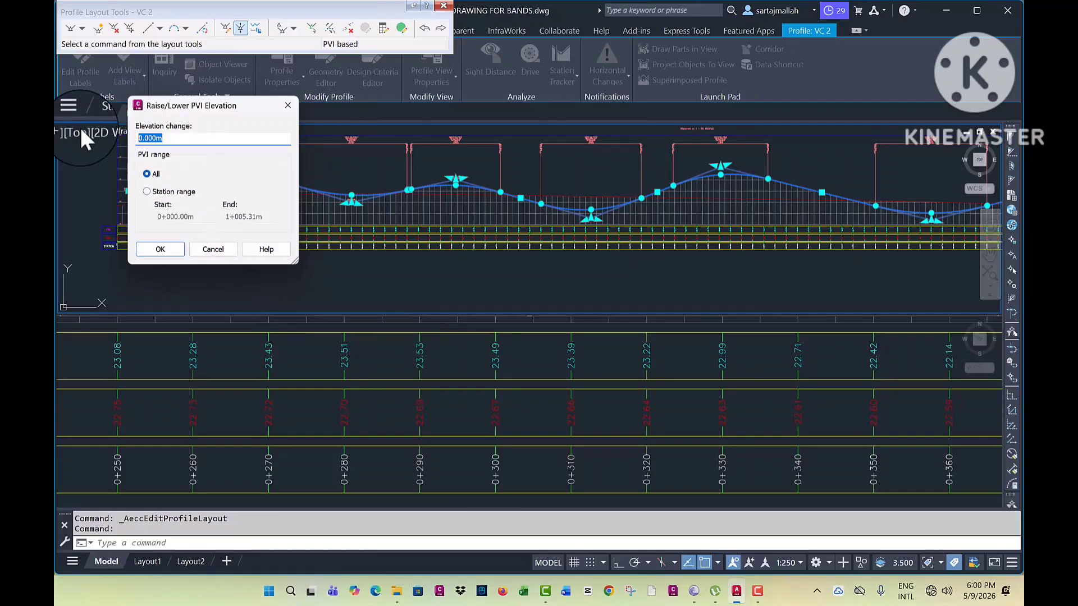
type("1.53")
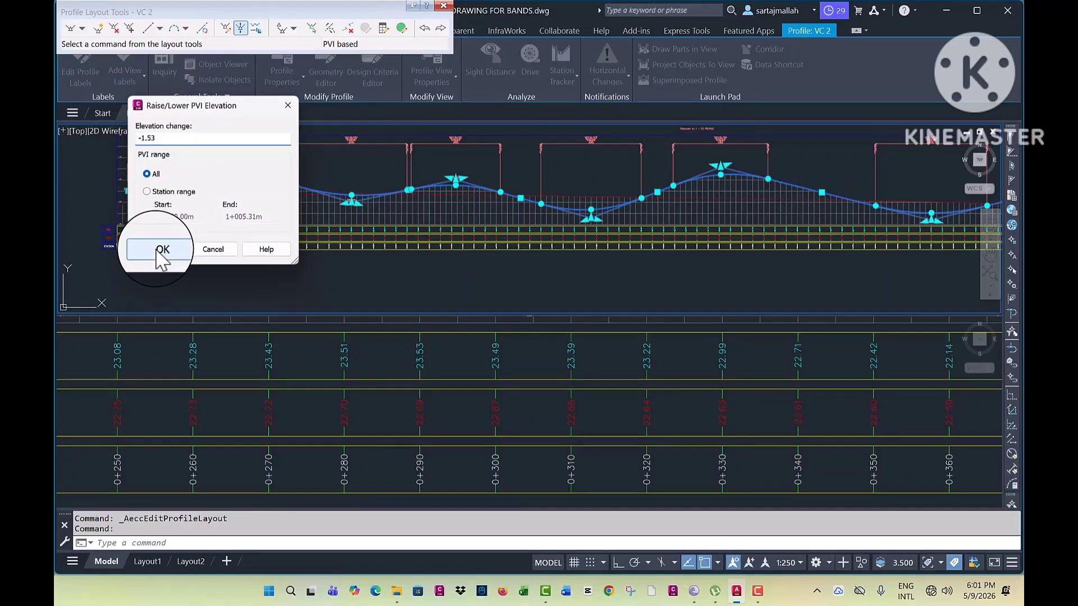
left_click(157, 253)
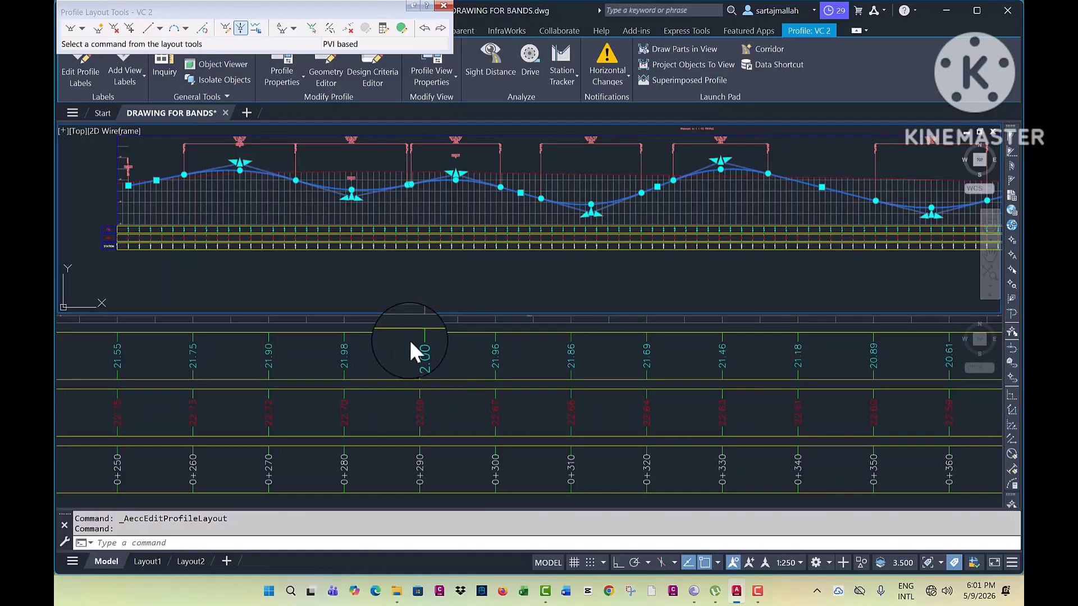
Raise all PVIs of the VC 2 profile by 1.53 m.
left_click(240, 28)
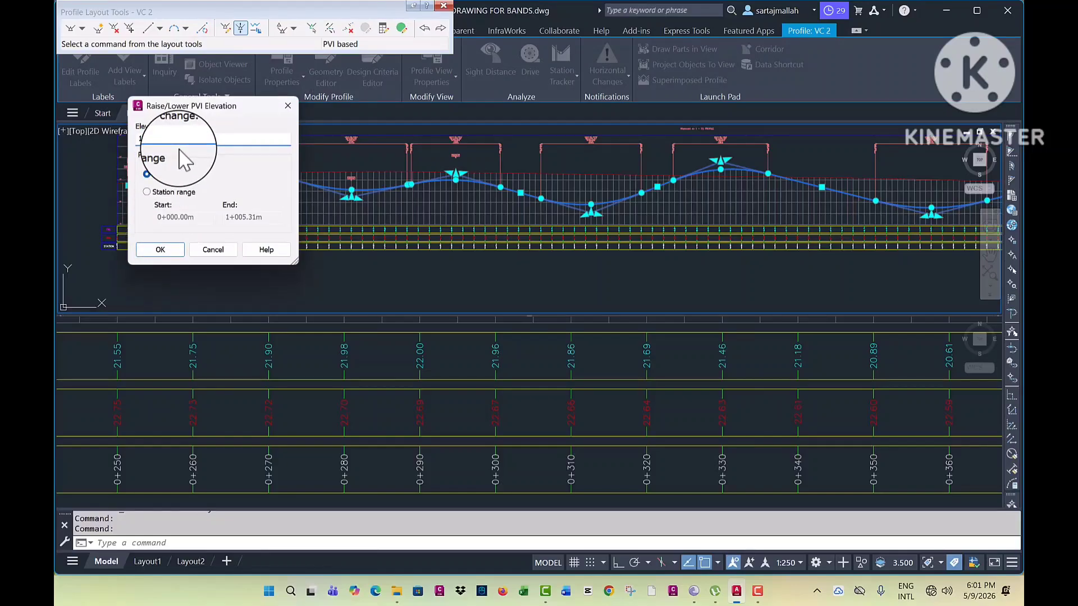
left_click(161, 251)
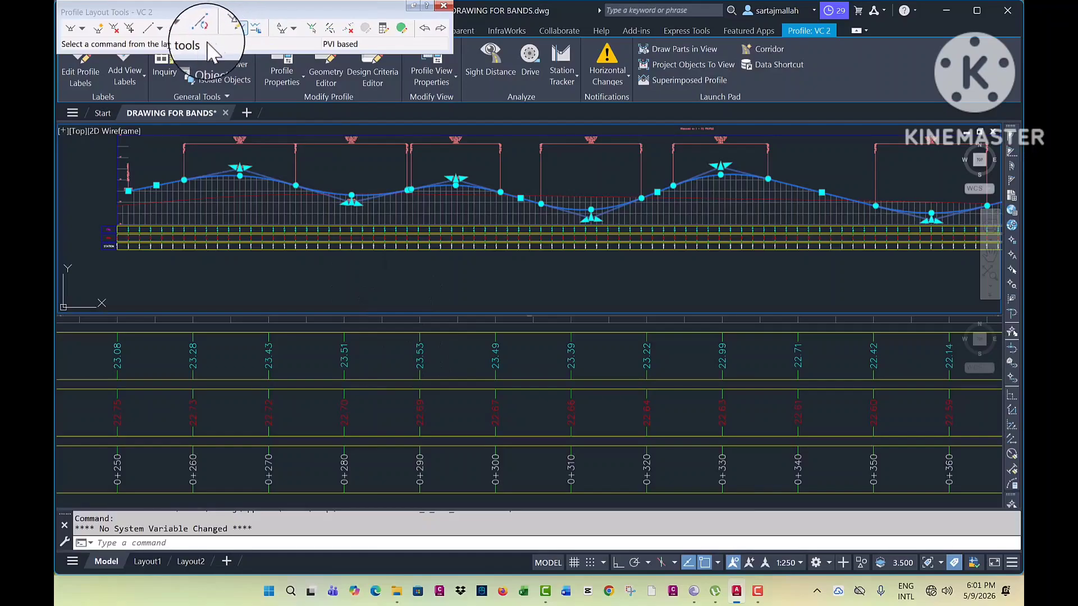
Raise all PVIs of the VC 2 profile with an elevation change of 5 m.
left_click(241, 28)
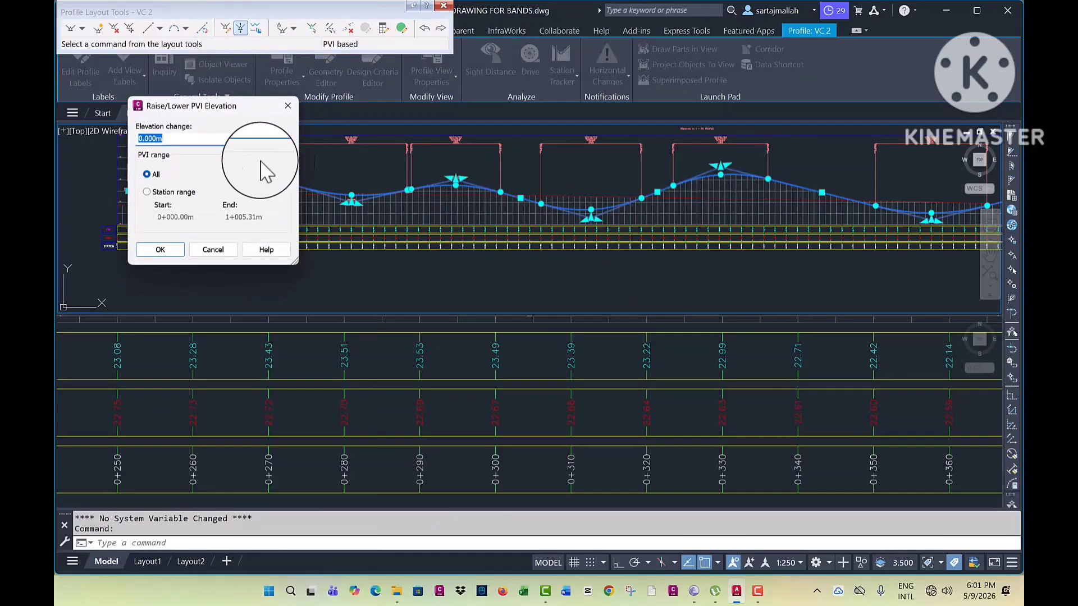
type("5")
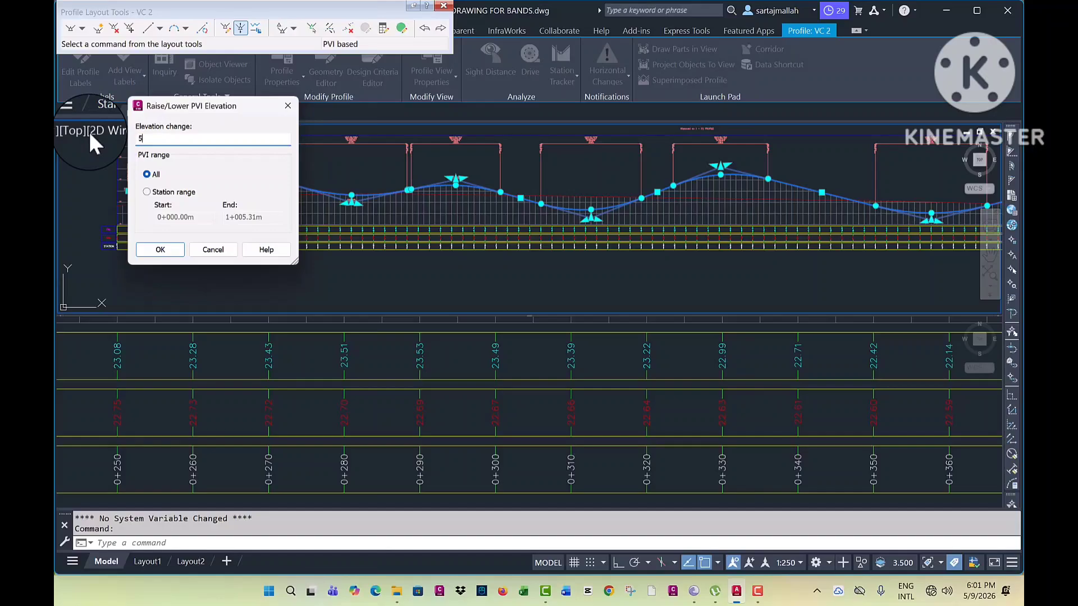
left_click(181, 250)
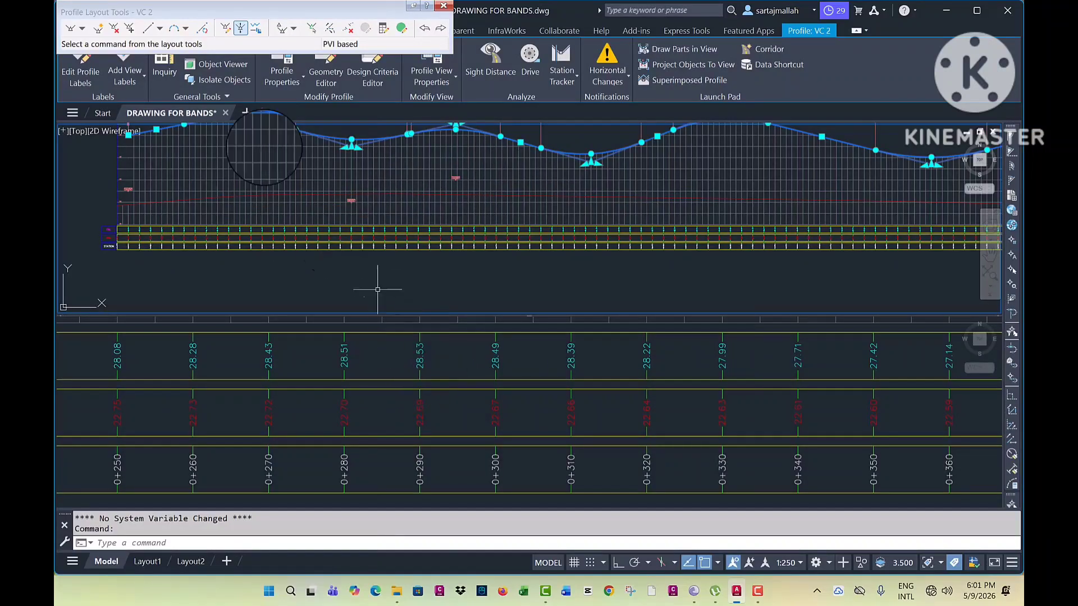
Raise only the PVIs in the station range 0+250 to 0+300 with an elevation change of 5 m.
left_click(240, 27)
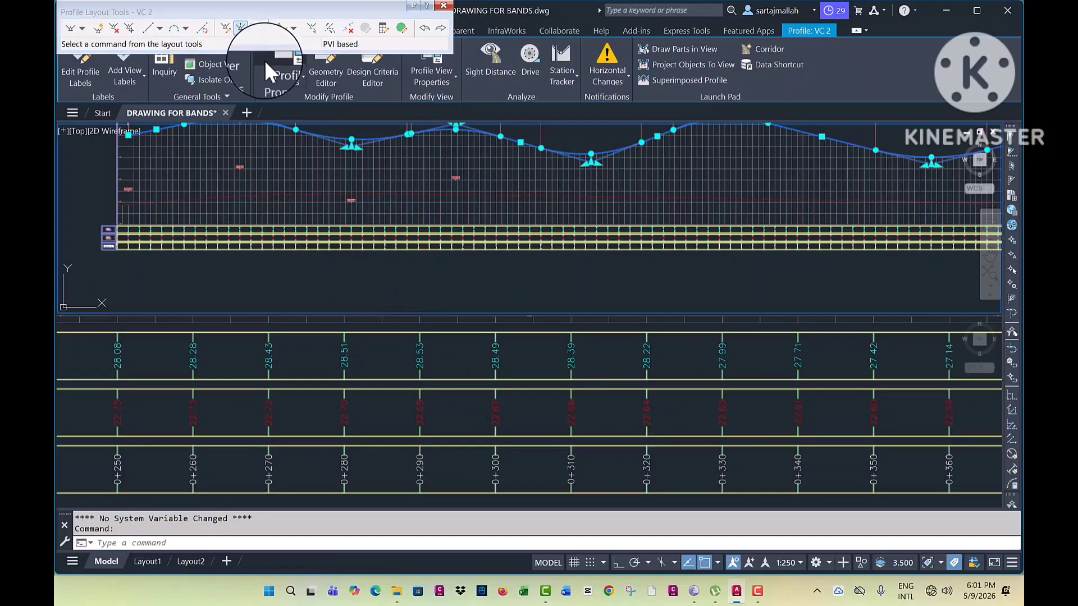
left_click(241, 27)
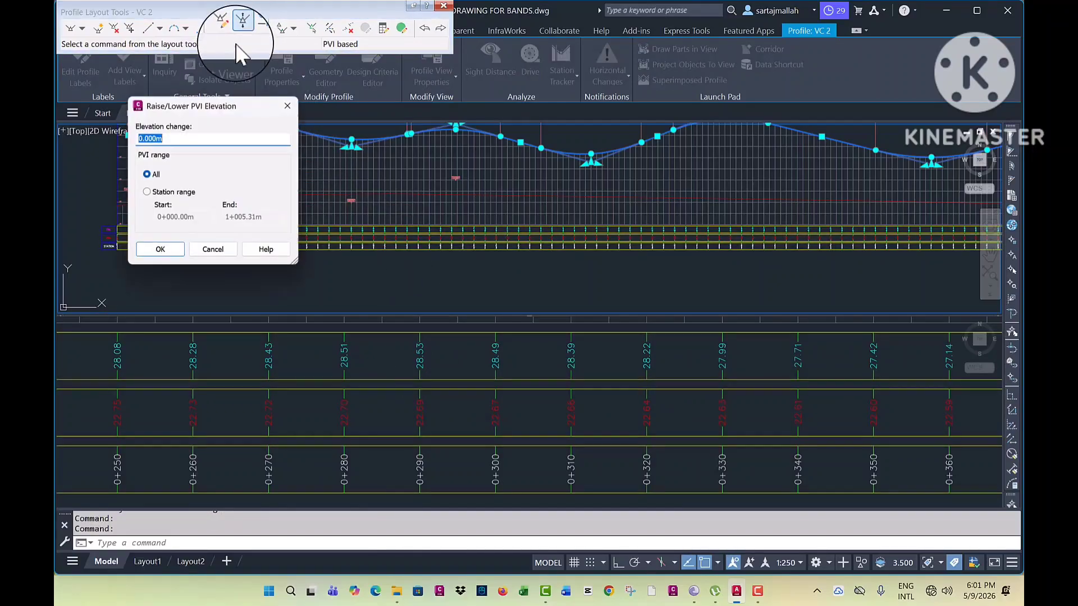
left_click(147, 192)
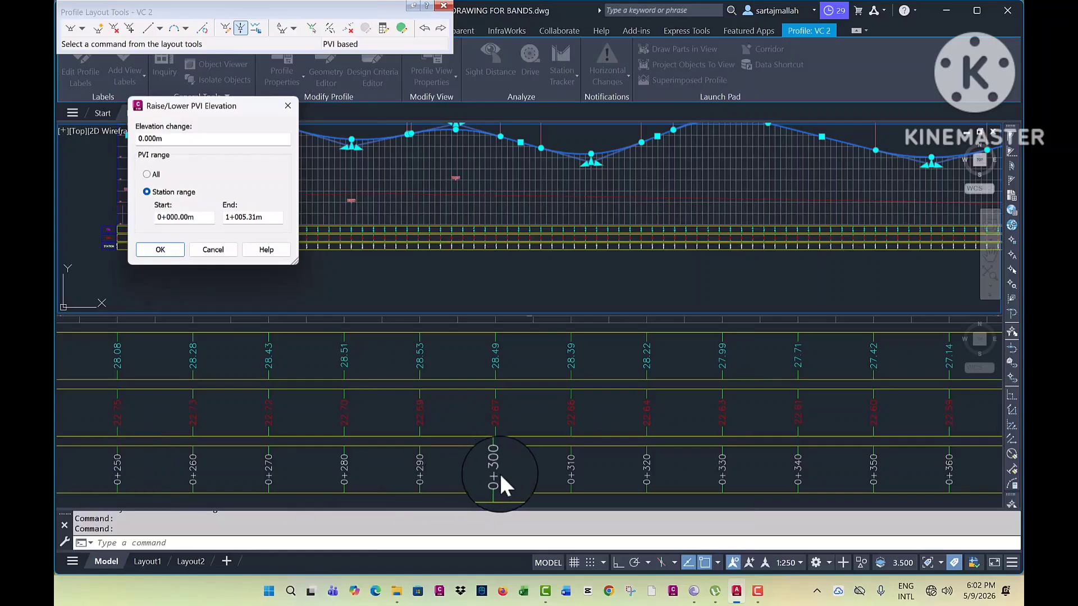
double_click(197, 218)
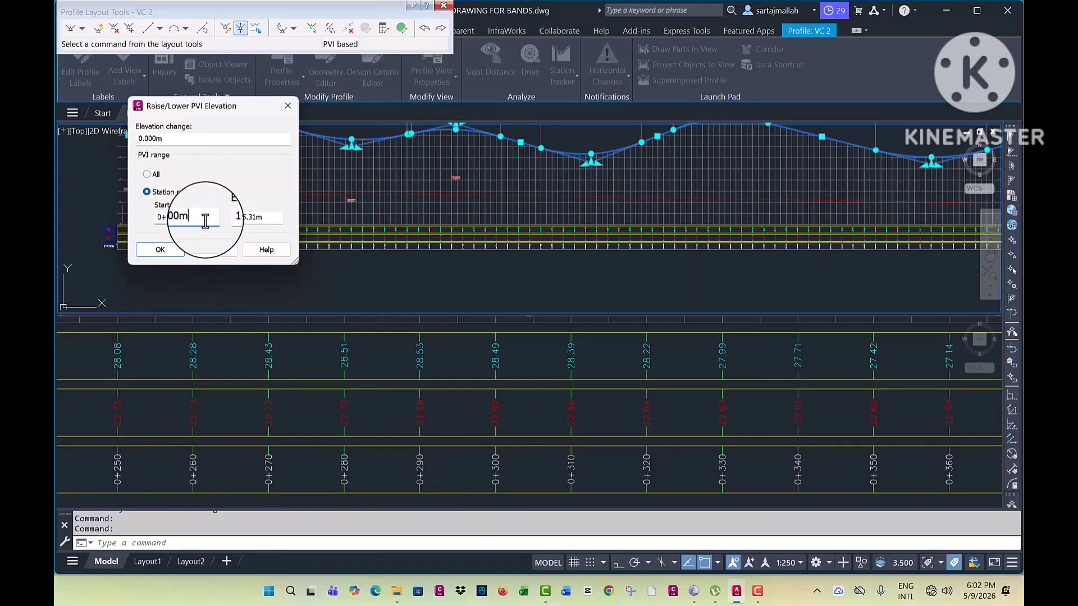
type("250")
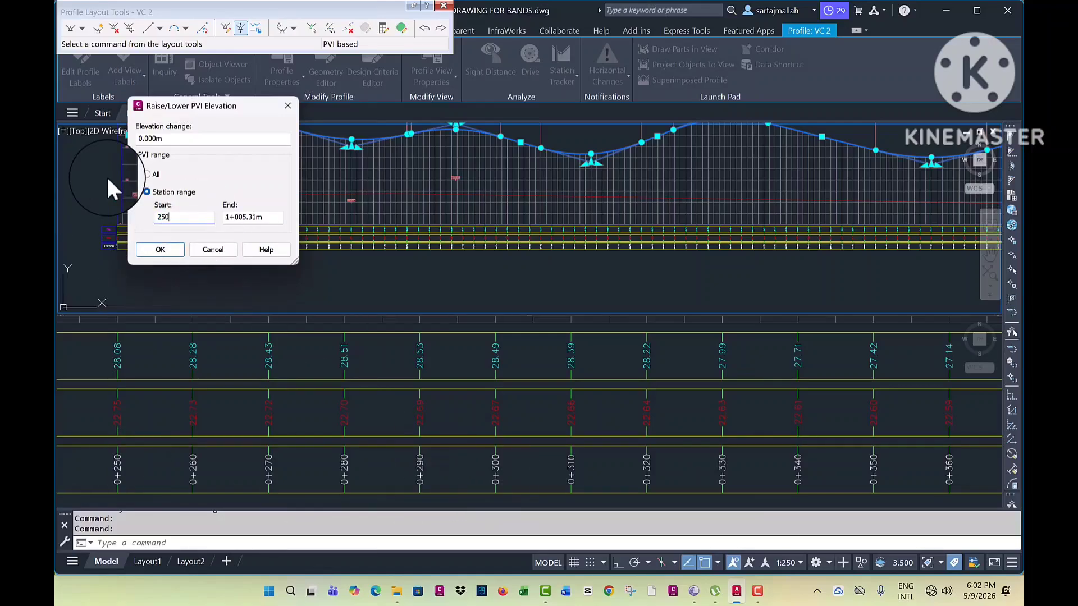
double_click(241, 220)
type("300")
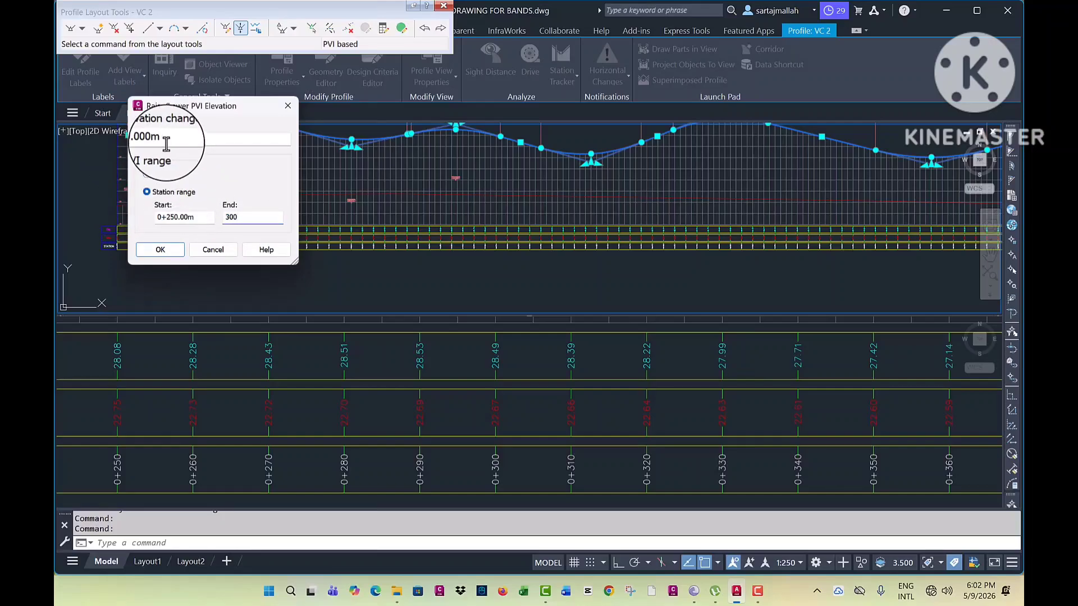
left_click_drag(170, 141, 124, 133)
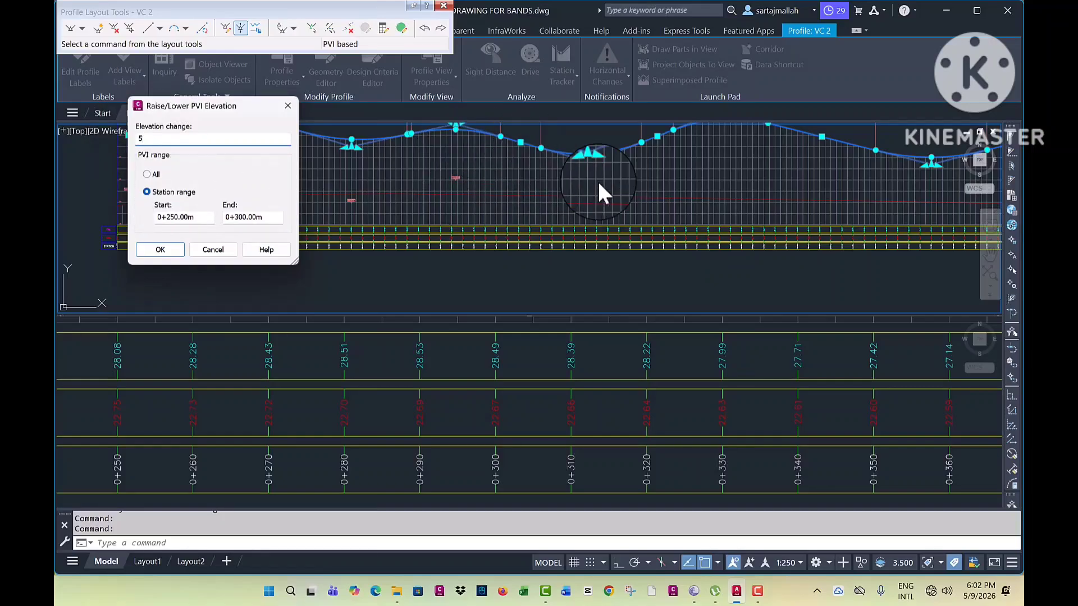
left_click(160, 250)
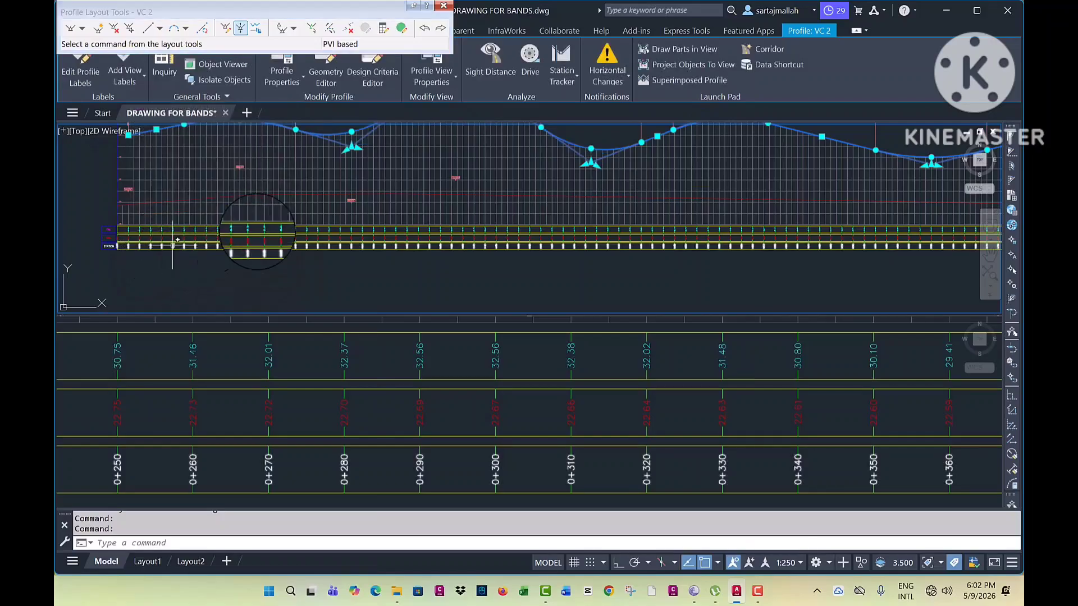
Lower the PVIs in the station range 0+250 to 0+300 with an elevation change of -5 m.
scroll(414, 208, "down", 3)
scroll(435, 185, "up", 3)
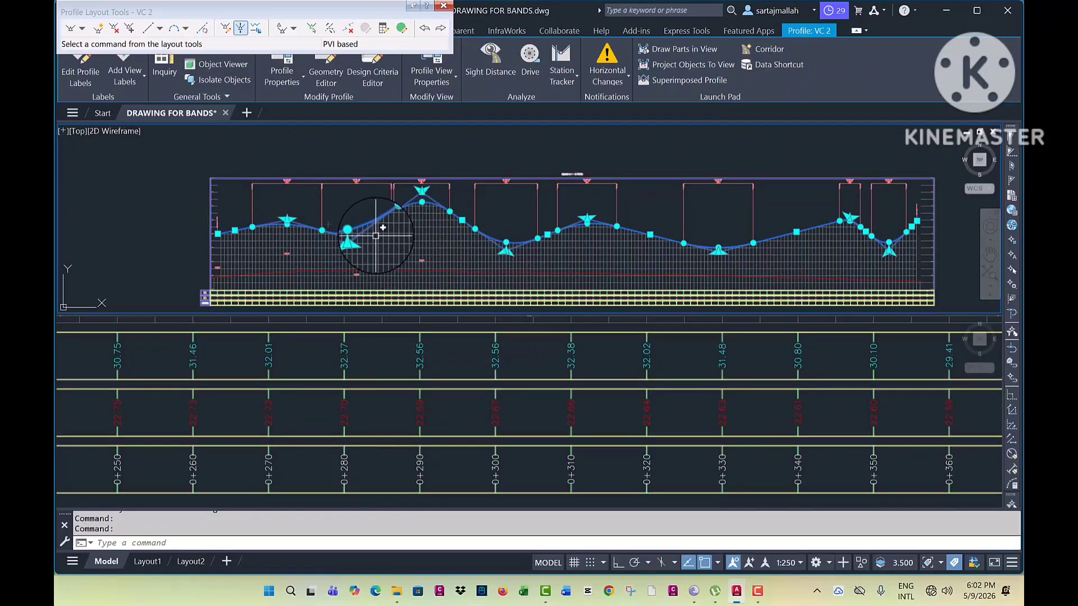
left_click(240, 28)
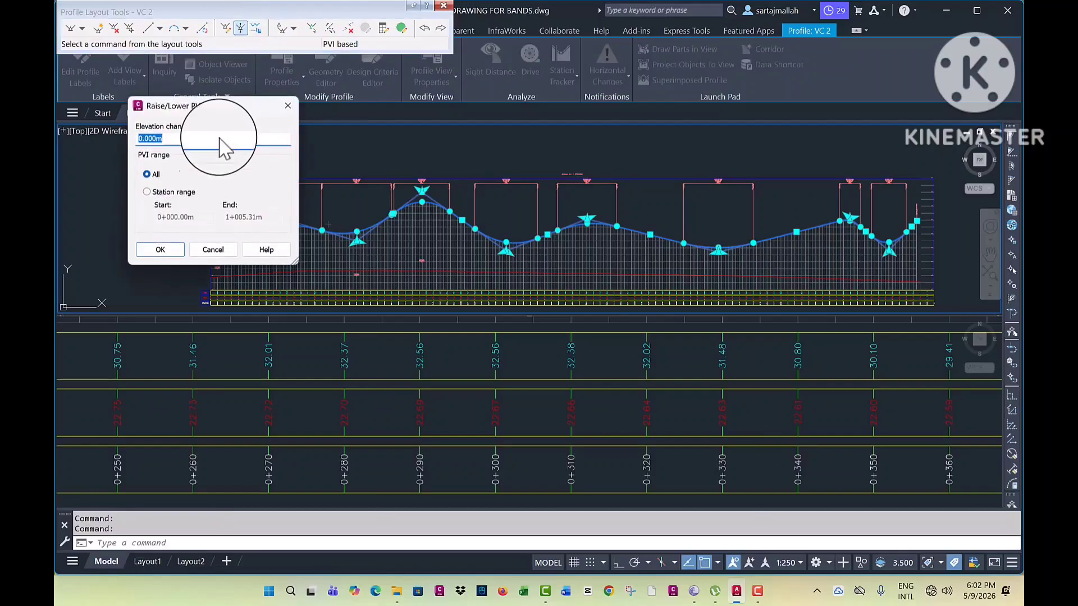
left_click_drag(175, 104, 114, 271)
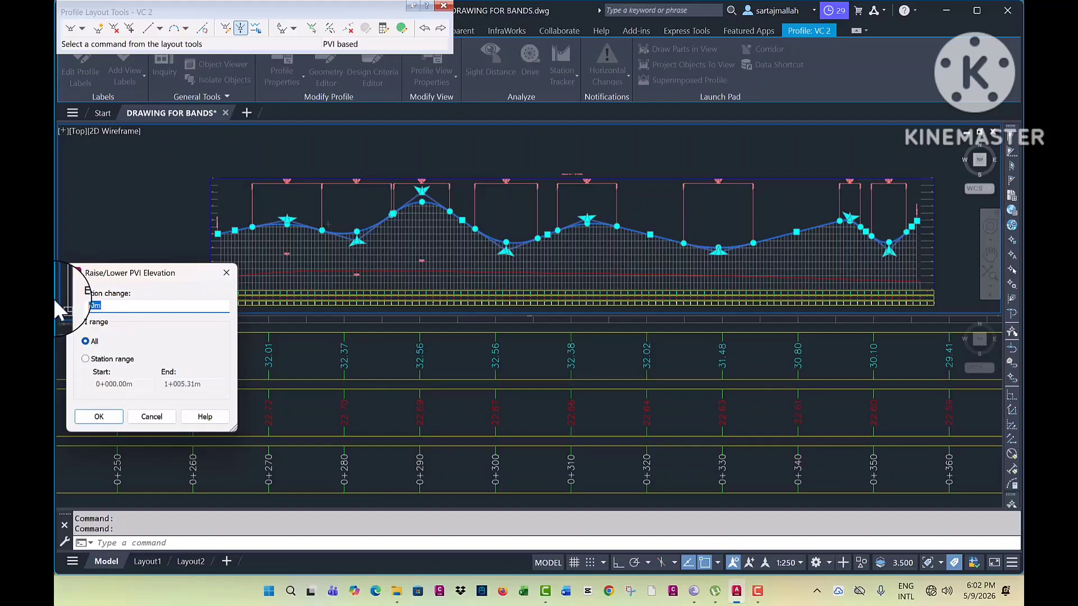
type("-5")
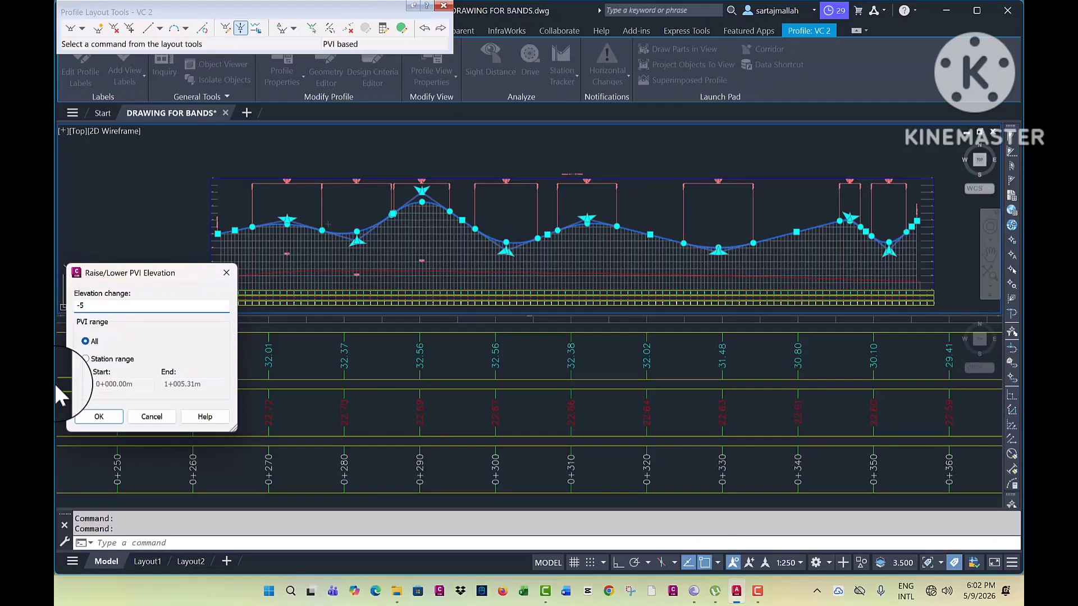
left_click(87, 360)
mouse_move(126, 386)
left_mouse_down()
mouse_move(83, 380)
mouse_move(144, 385)
left_mouse_up()
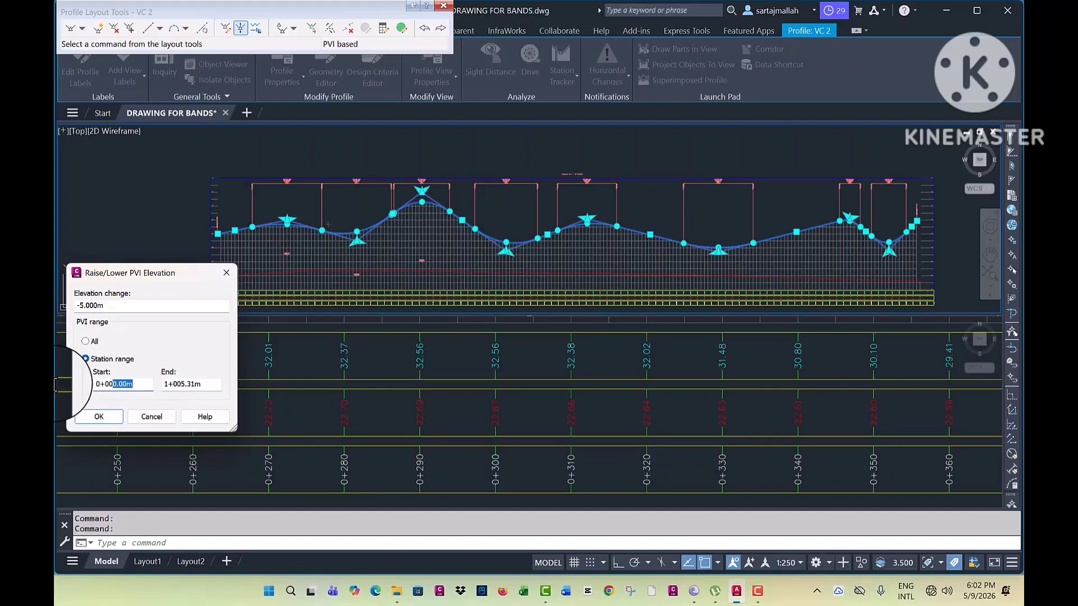
mouse_move(149, 272)
left_mouse_down()
mouse_move(174, 195)
mouse_move(137, 159)
left_mouse_up()
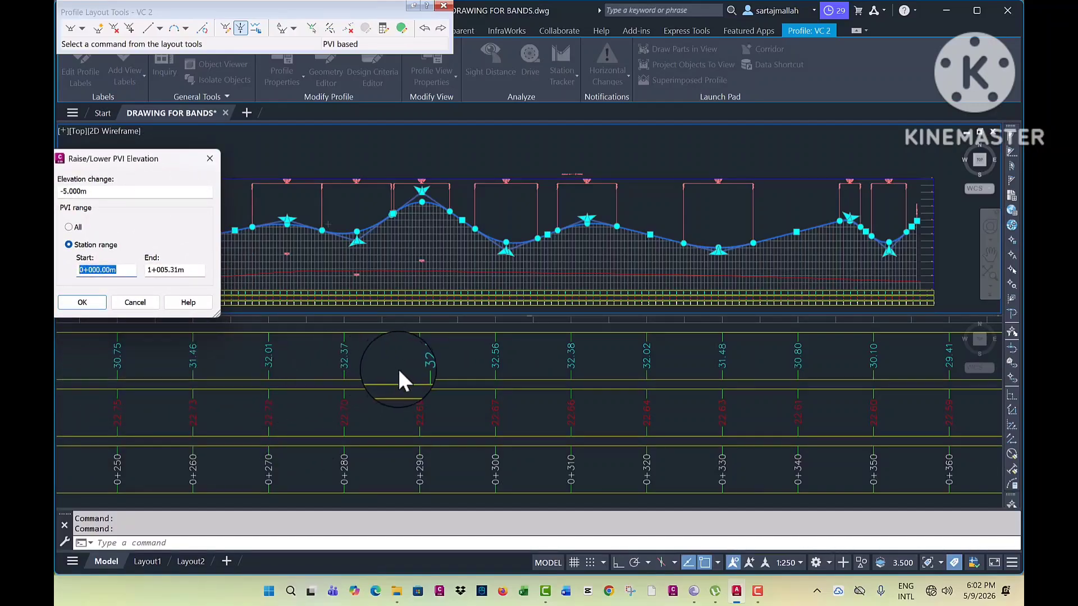
left_click_drag(119, 159, 131, 160)
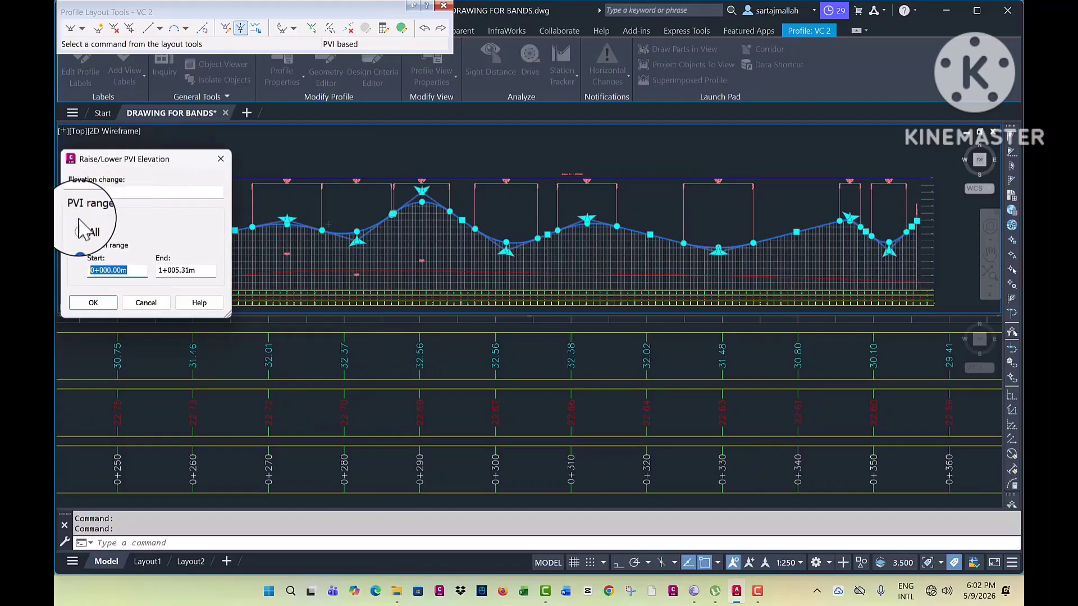
type("25")
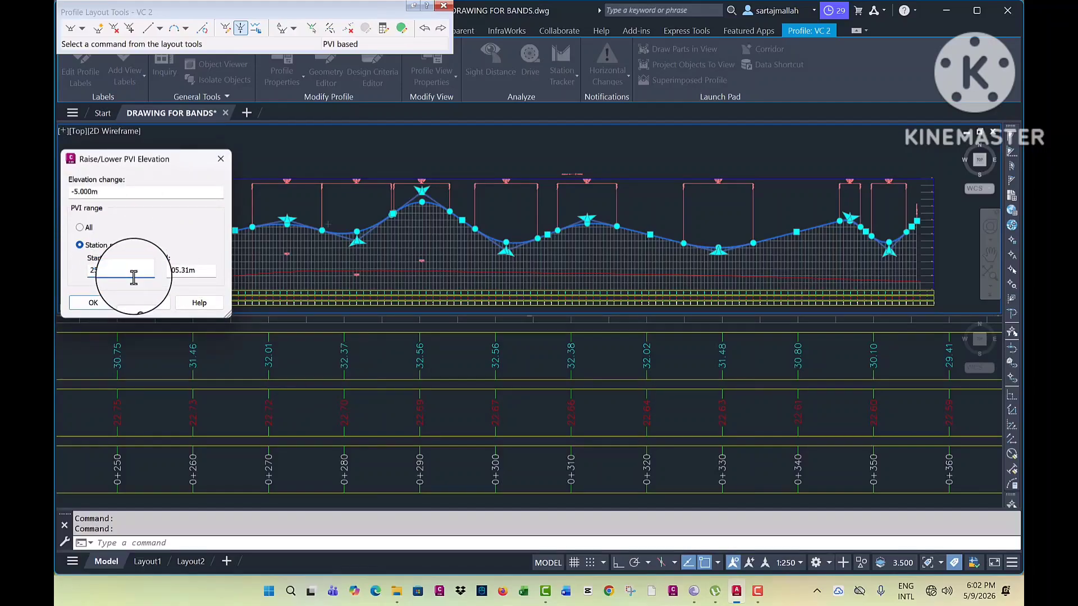
type("0")
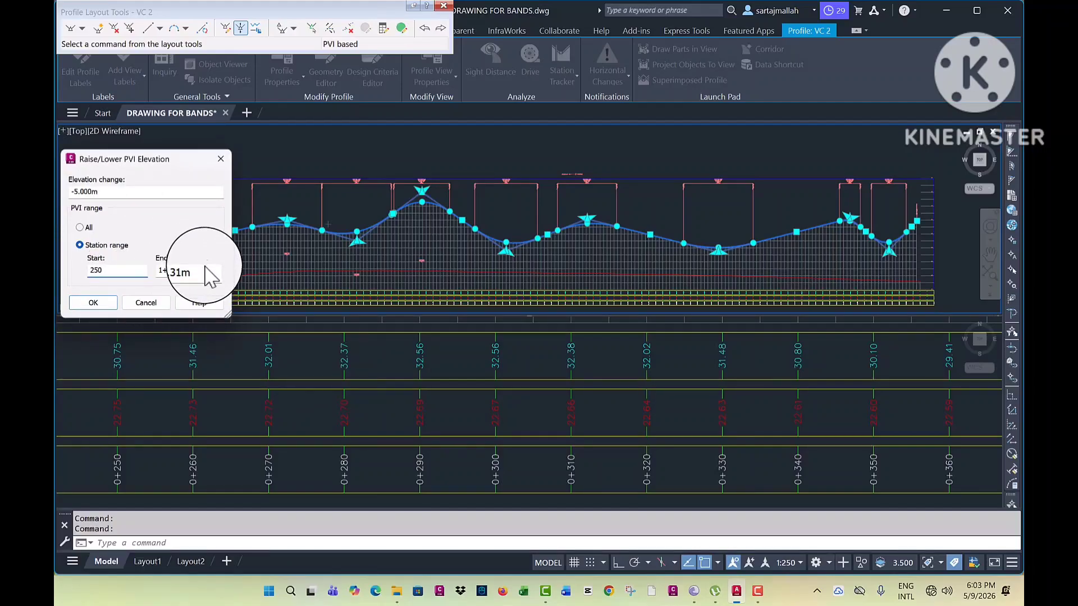
left_click_drag(203, 269, 108, 234)
type("300")
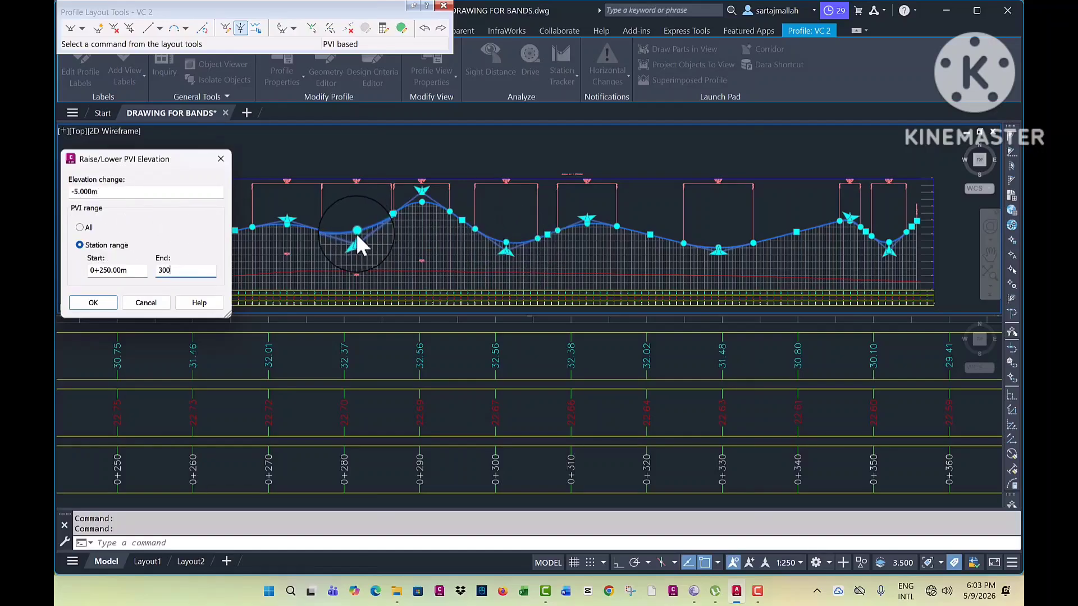
left_click(95, 303)
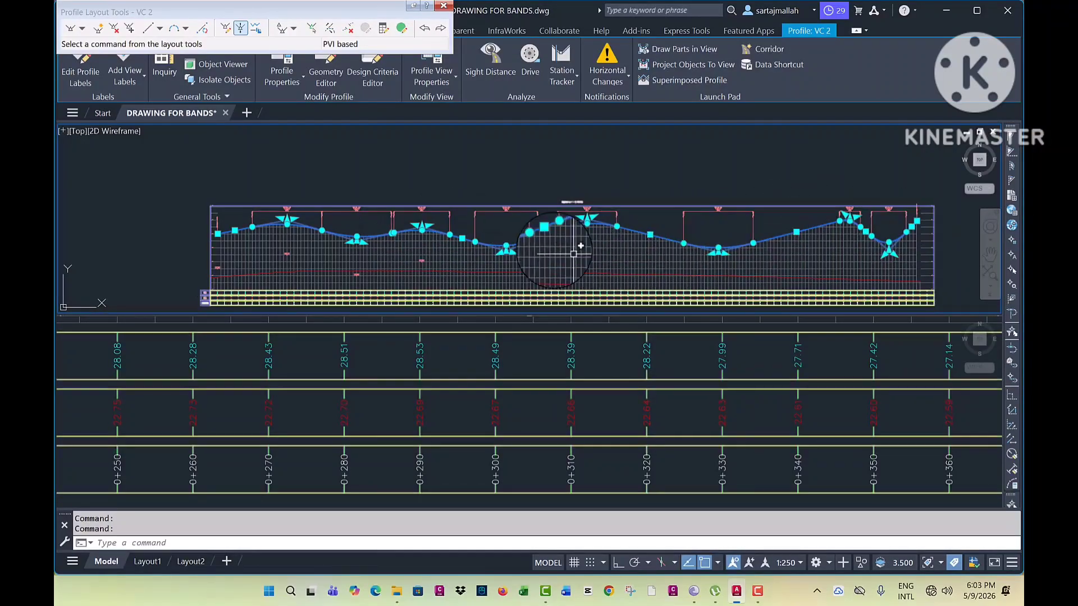
left_click(421, 226)
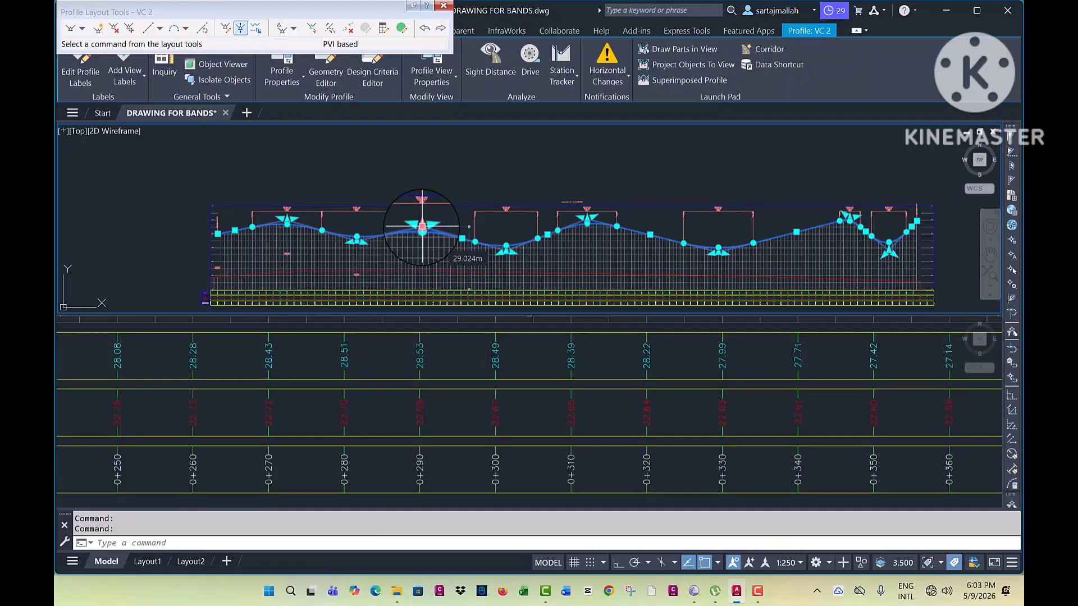
left_click(240, 29)
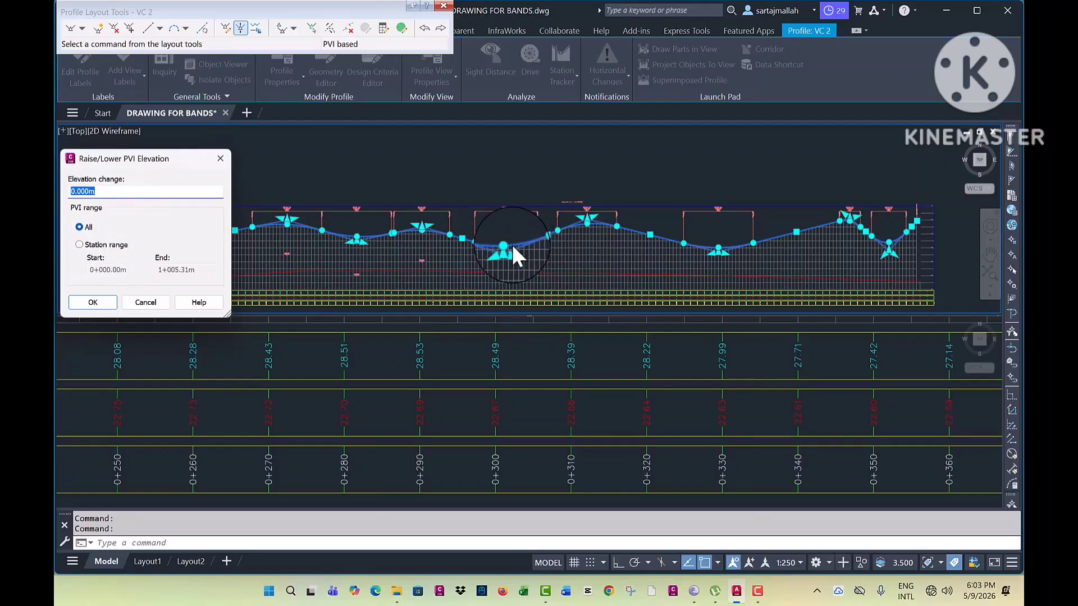
left_click(79, 245)
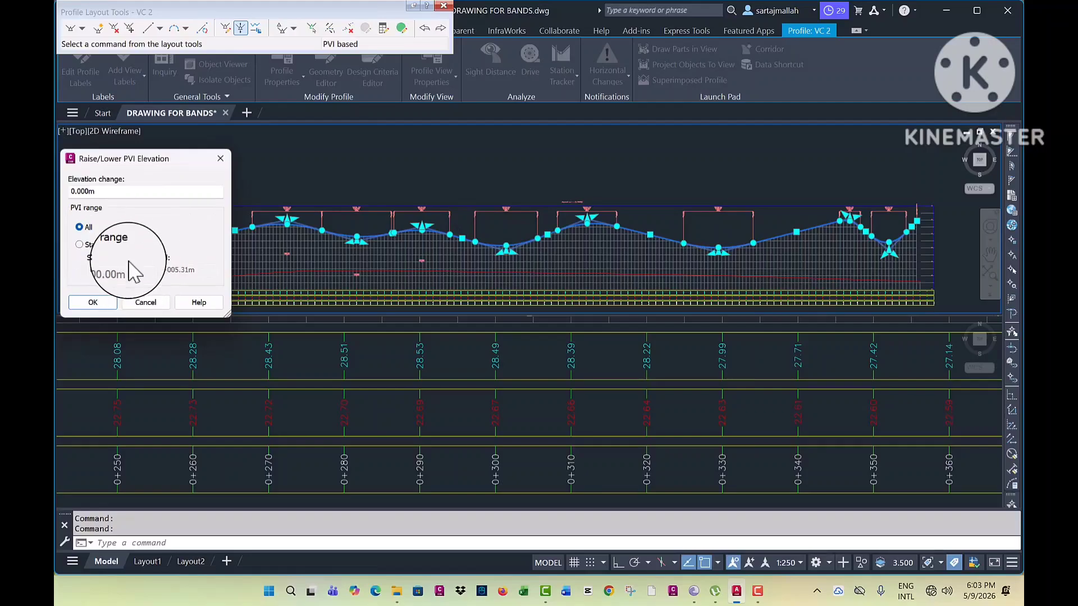
left_click(94, 303)
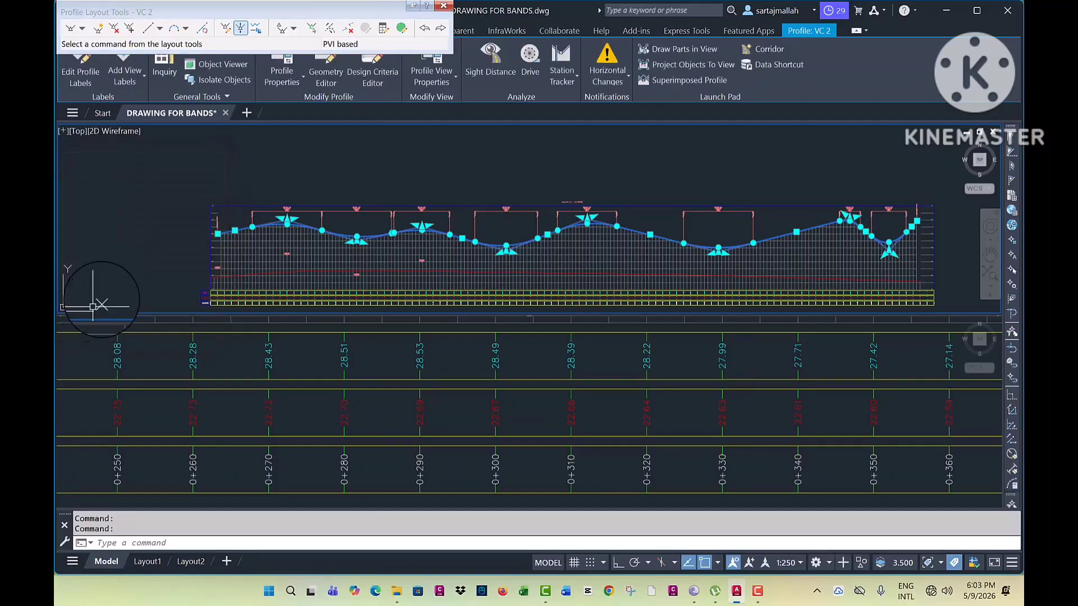